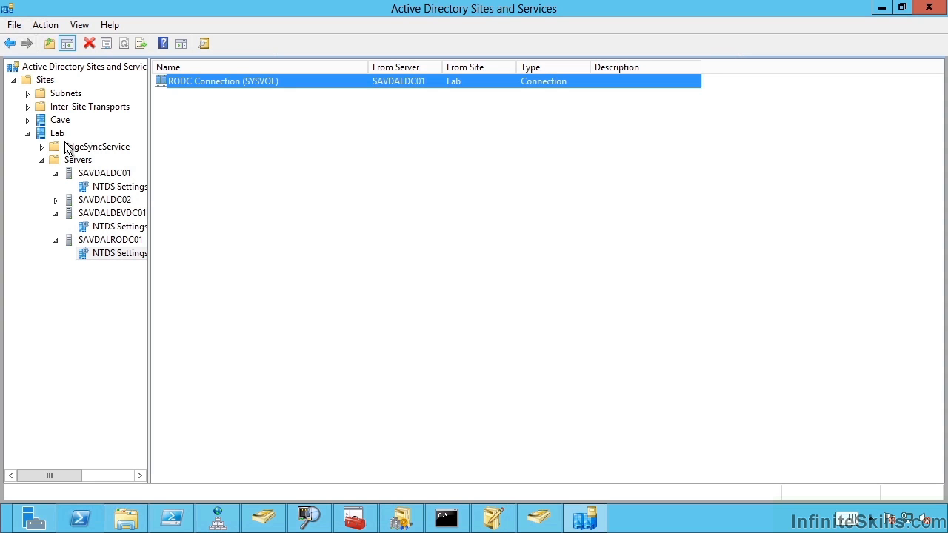
Step: Review which site each subnet in the Subnets container is assigned to, checking 192.168.1.0/24 and 192.168.2.0/24
left_click(57, 133)
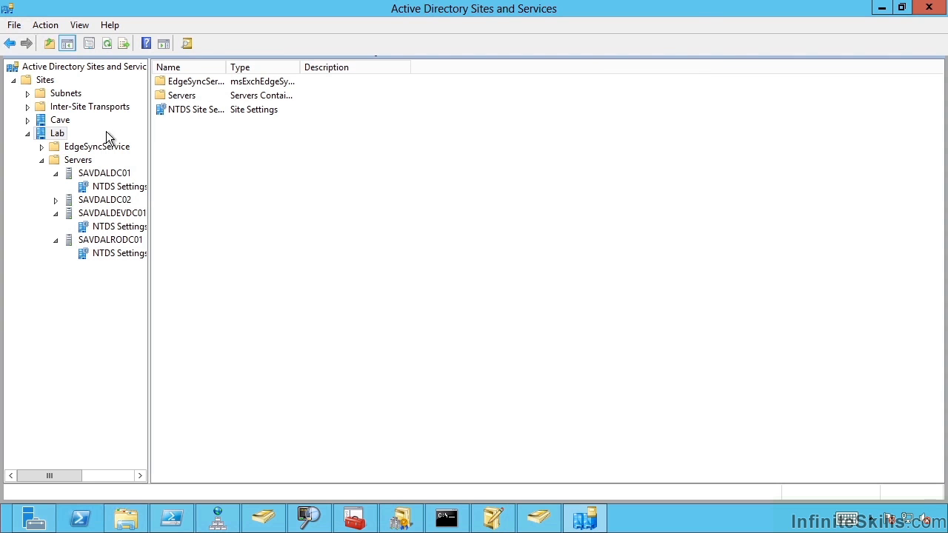
left_click(27, 94)
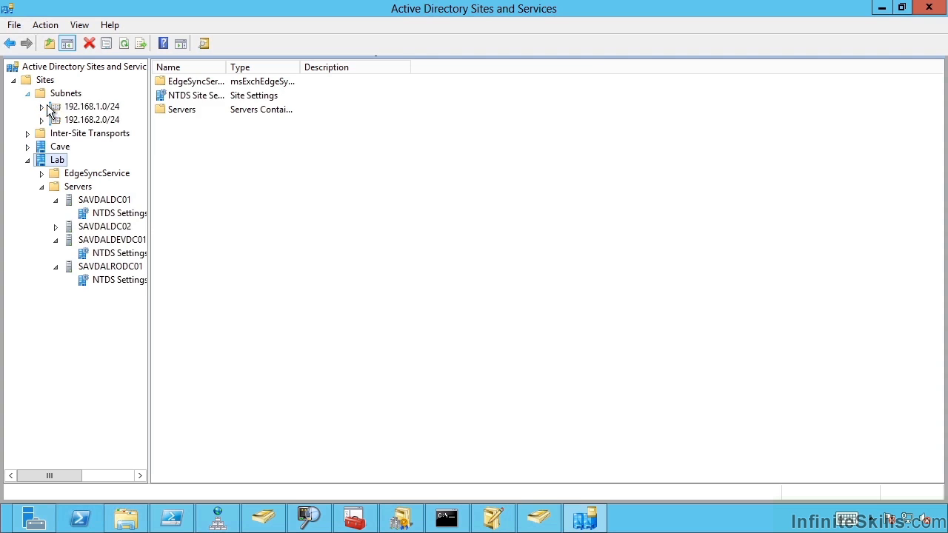
left_click(81, 109)
left_click(74, 97)
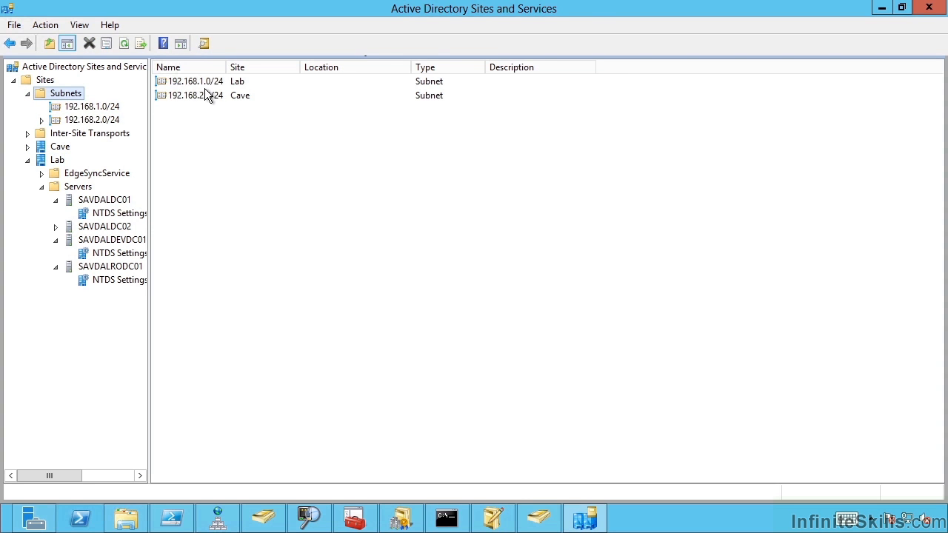
left_click(246, 88)
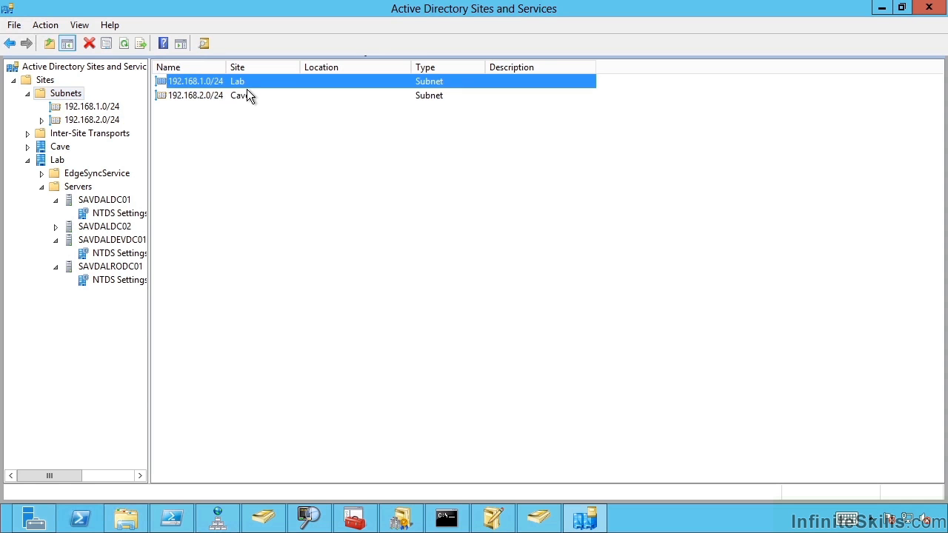
left_click(203, 101)
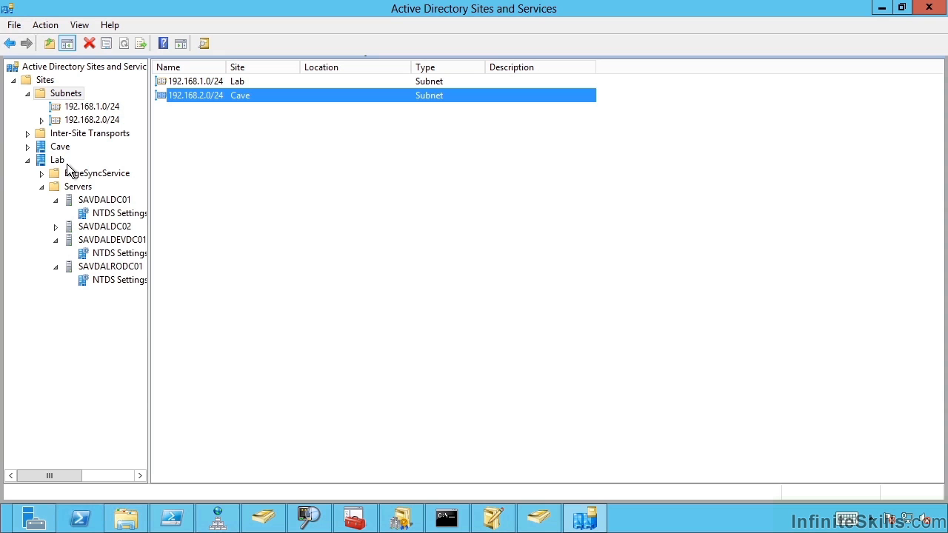
Step: Check the replicate-from and replicate-to partners in the NTDS Settings properties of SAVDALDC01, including the SAVDALRODC01 entry, without changing anything
left_click(108, 227)
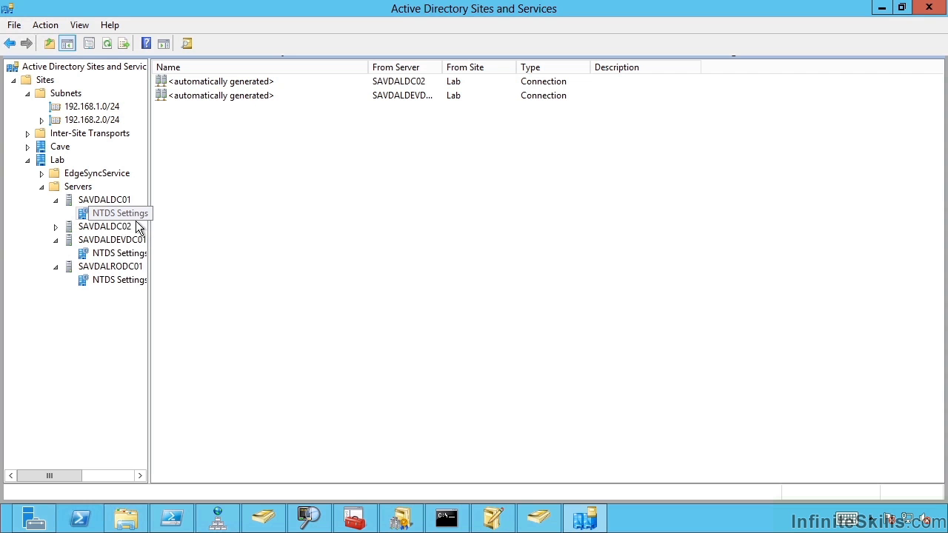
right_click(112, 212)
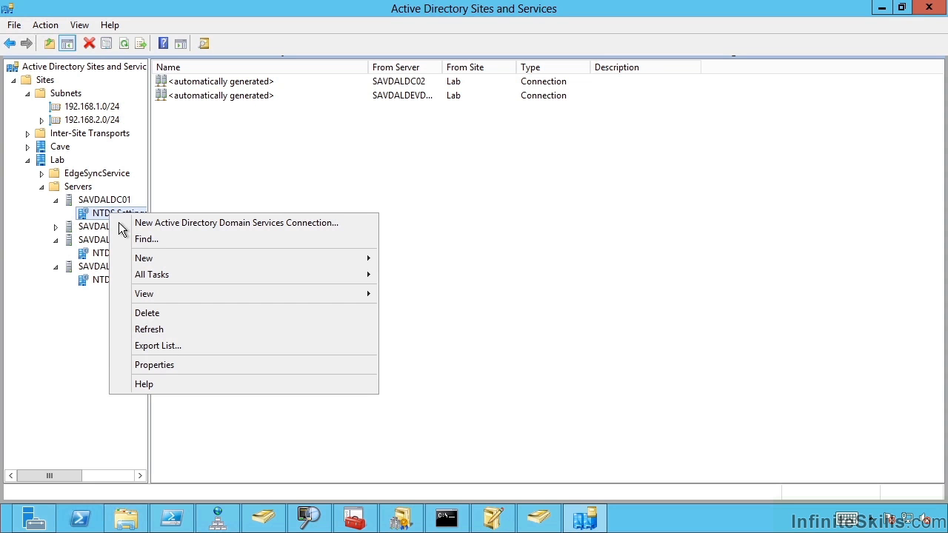
left_click(159, 371)
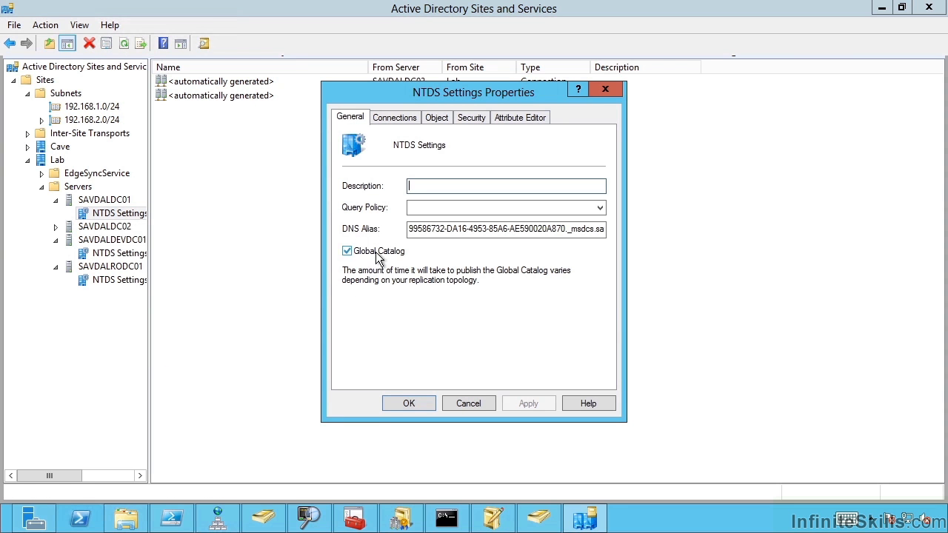
left_click(396, 118)
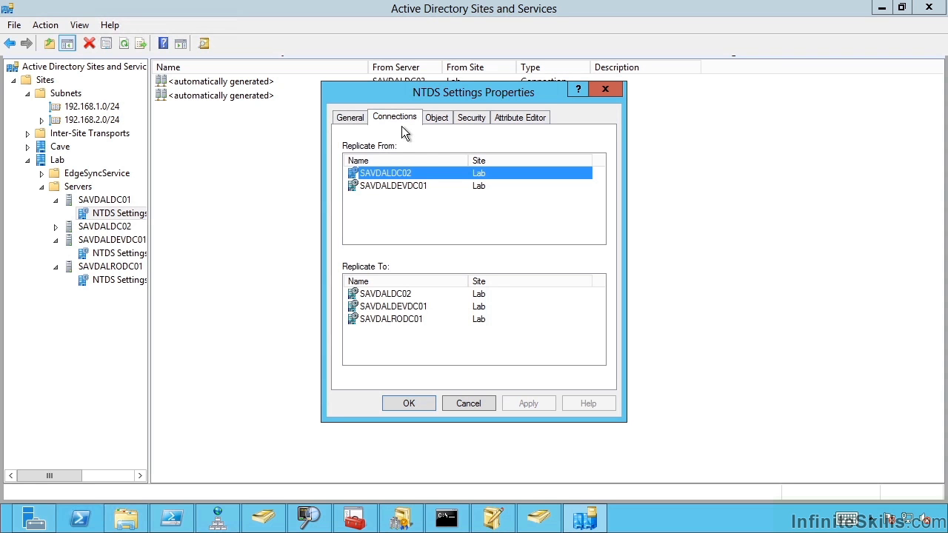
left_click(411, 323)
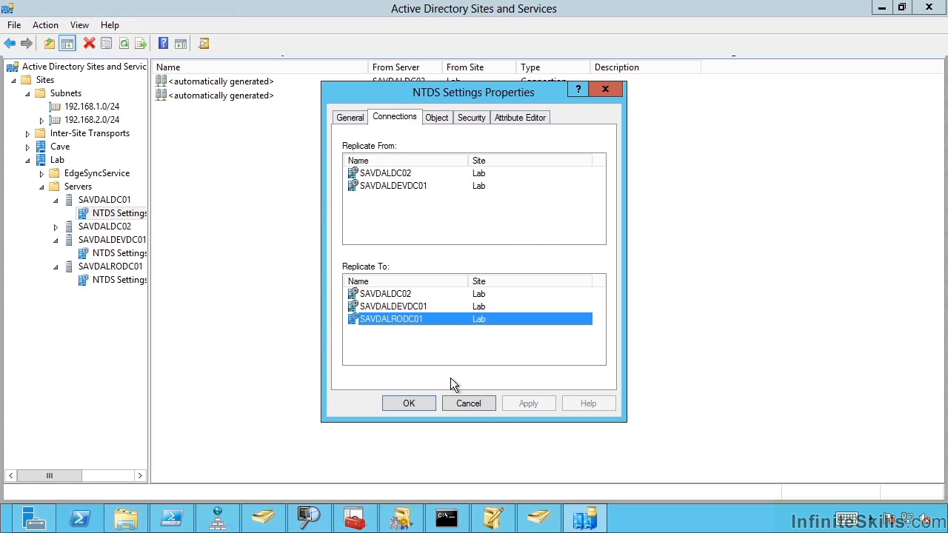
left_click(492, 409)
Step: Check the inbound and outbound replication partners in the NTDS Settings properties of SAVDALDC02, leaving them unmodified
left_click(56, 227)
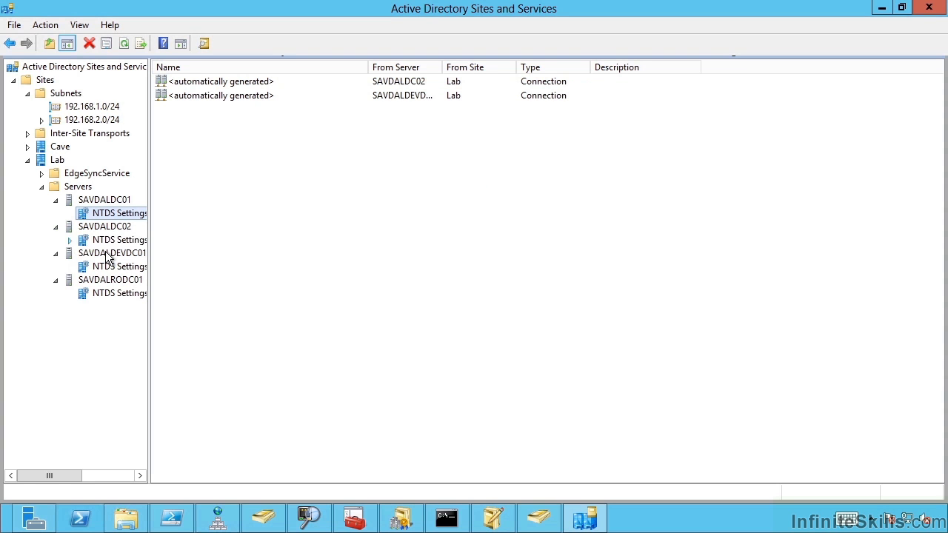
left_click(111, 239)
right_click(117, 240)
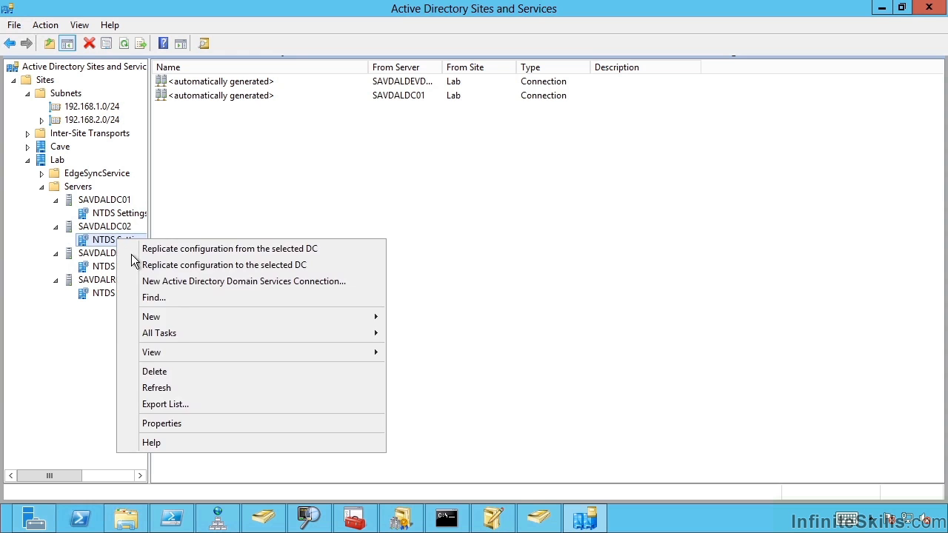
left_click(184, 430)
left_click(400, 120)
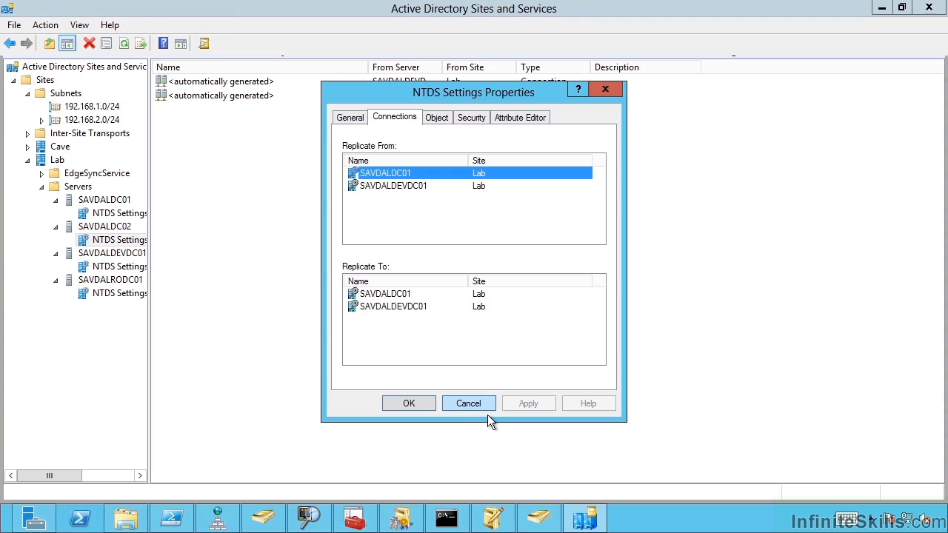
left_click(463, 406)
Step: Check the inbound and outbound replication partners in the NTDS Settings properties of SAVDALDEVDC01, leaving them unmodified
left_click(120, 267)
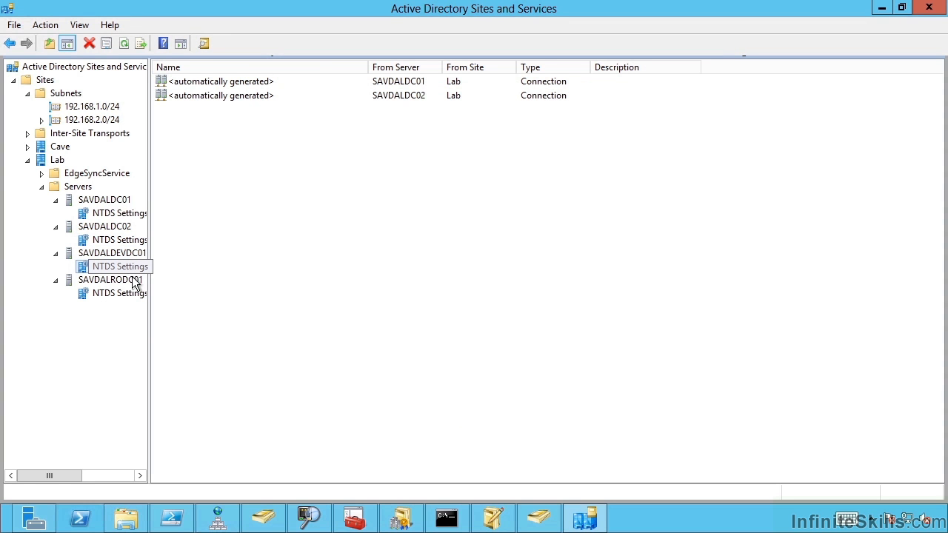
right_click(132, 278)
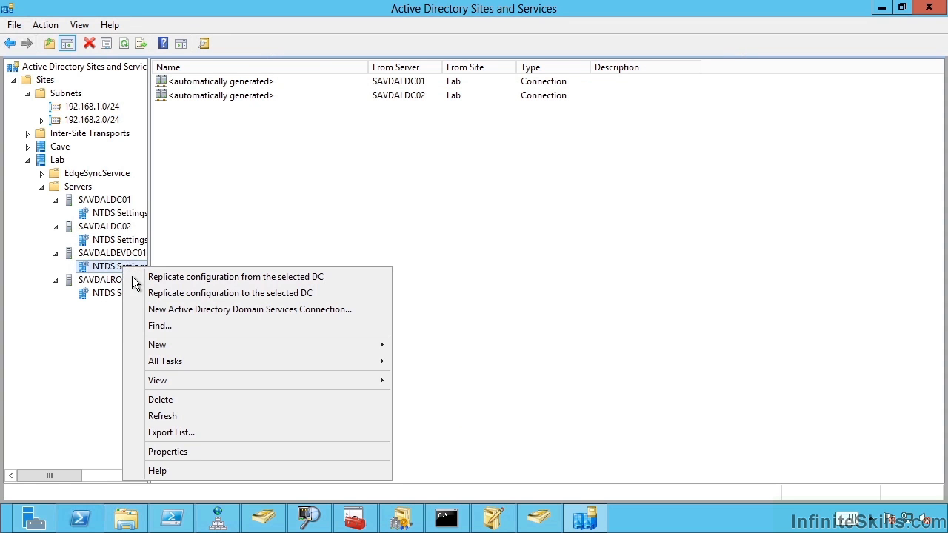
left_click(178, 458)
left_click(415, 120)
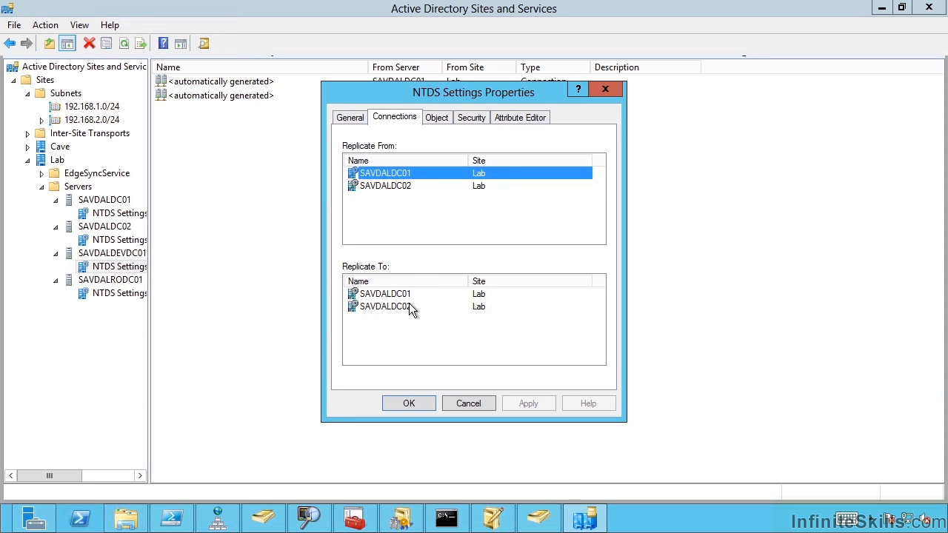
key("Tab")
key("Down")
left_click(405, 205)
left_click(444, 402)
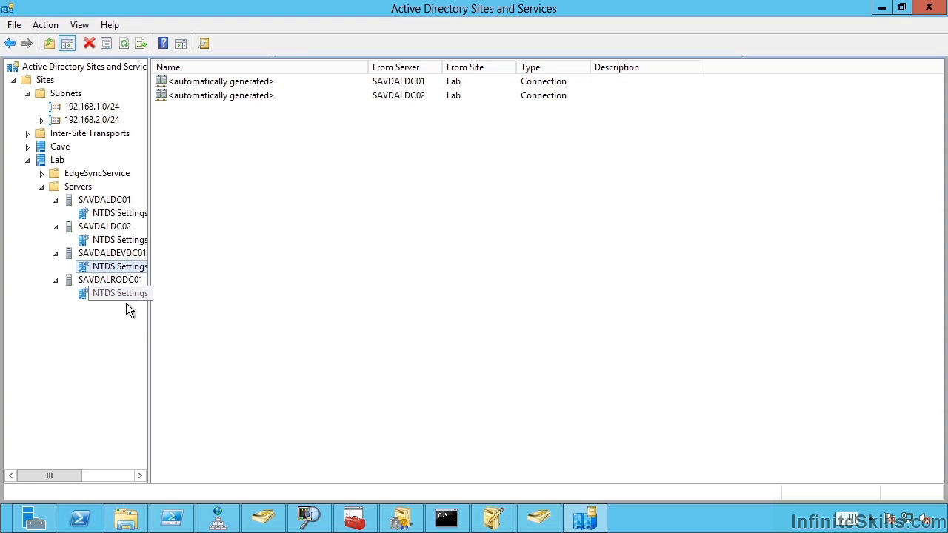
Step: Check the replication connections in the NTDS Settings properties of SAVDALRODC01, then return to the SAVDALDC02 server
left_click(124, 297)
right_click(126, 303)
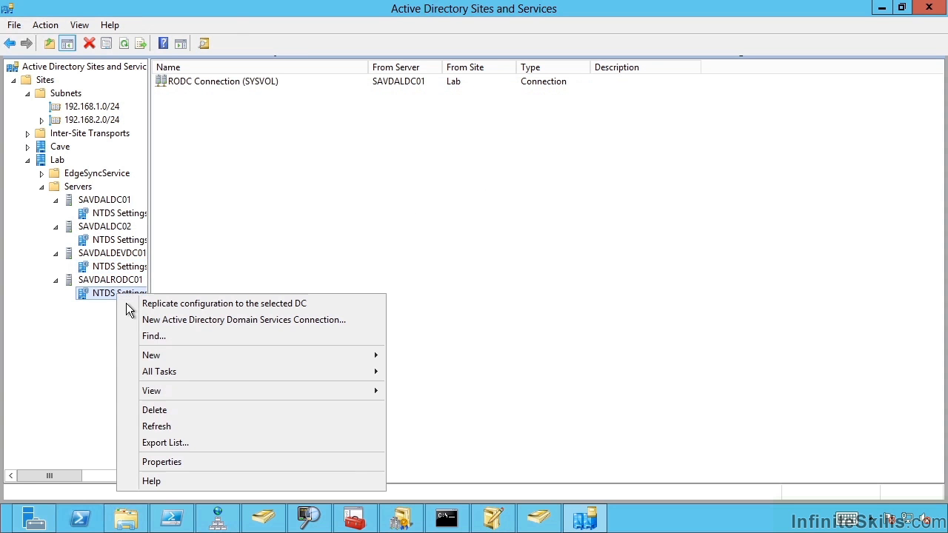
left_click(180, 470)
left_click(396, 127)
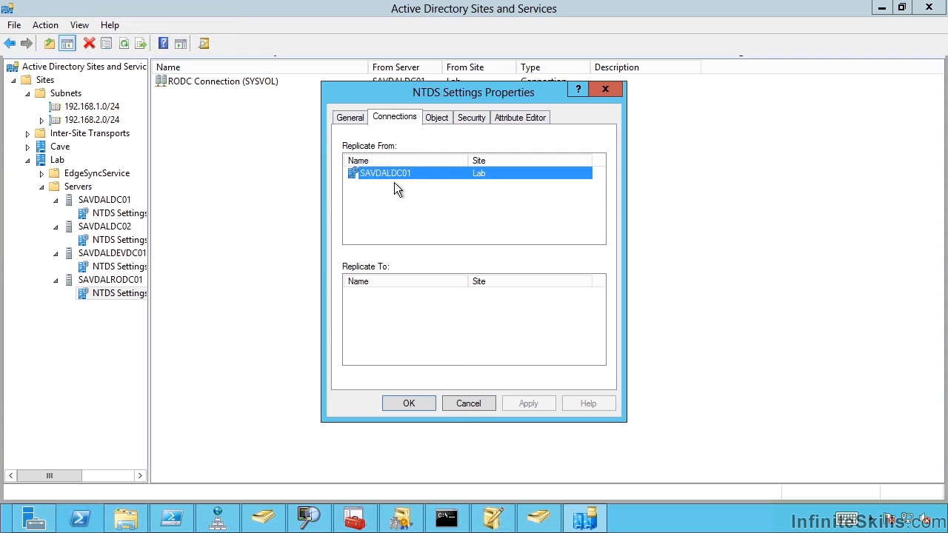
left_click(120, 230)
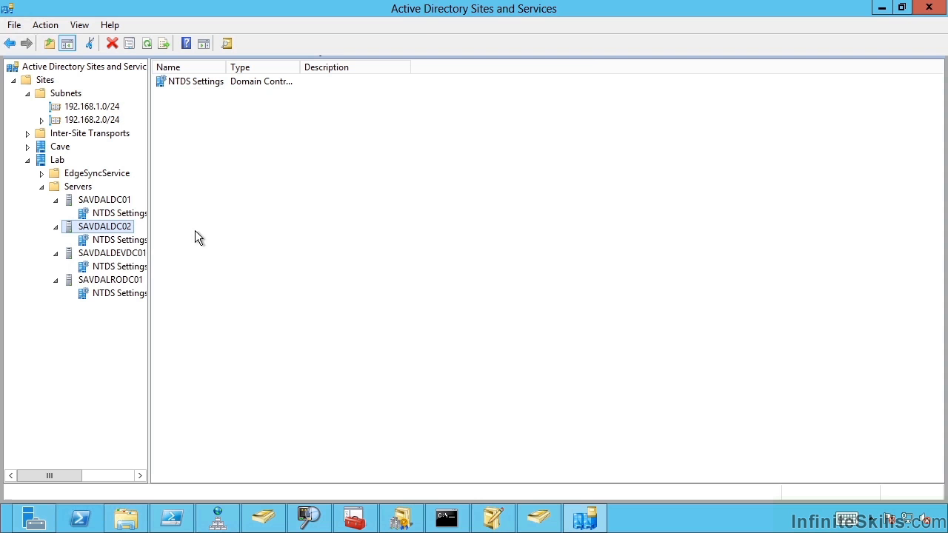
Step: Read the full list of replicated naming contexts in the properties of SAVDALDEVDC01's connection from SAVDALDC01
left_click(124, 273)
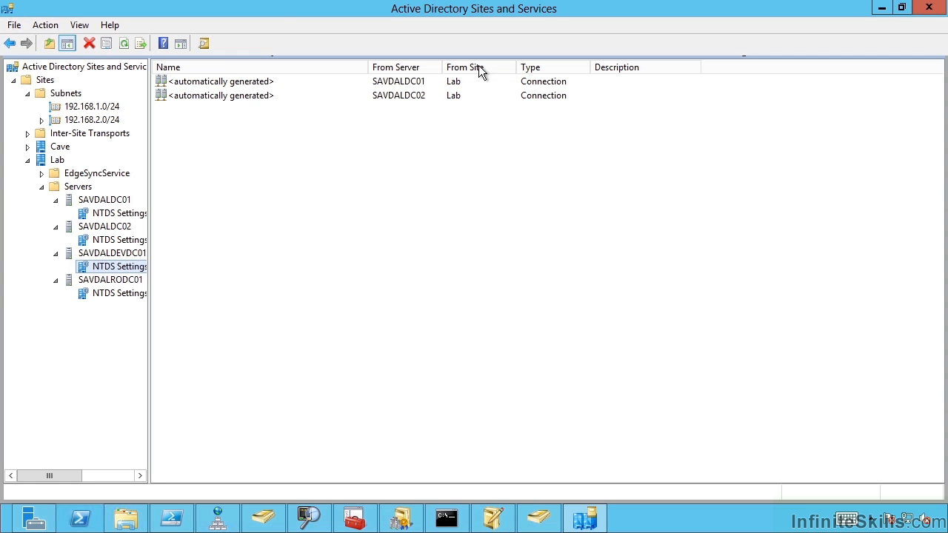
right_click(220, 89)
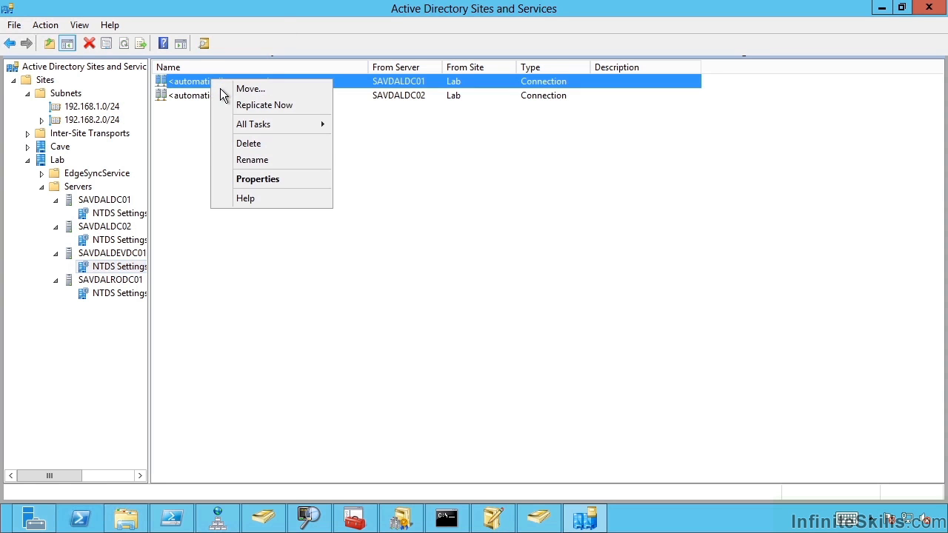
left_click(259, 184)
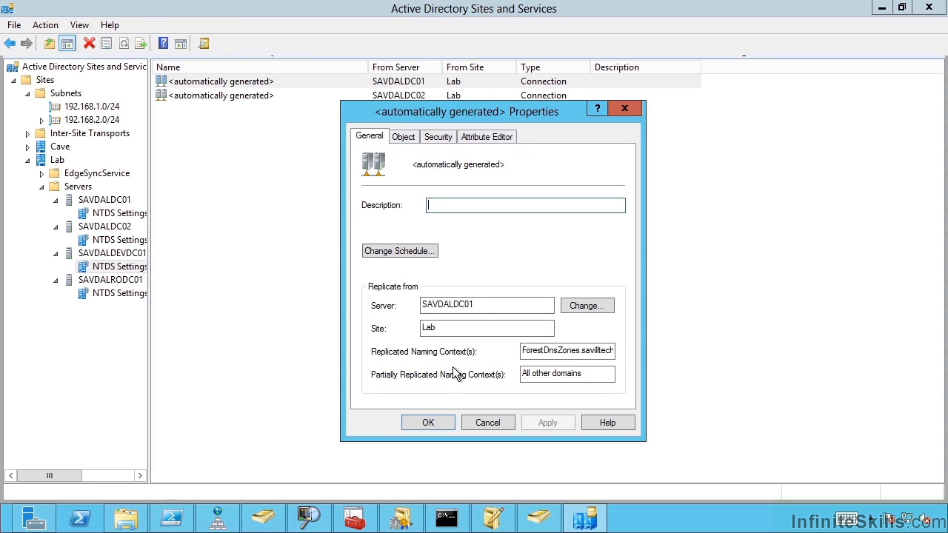
left_click(537, 359)
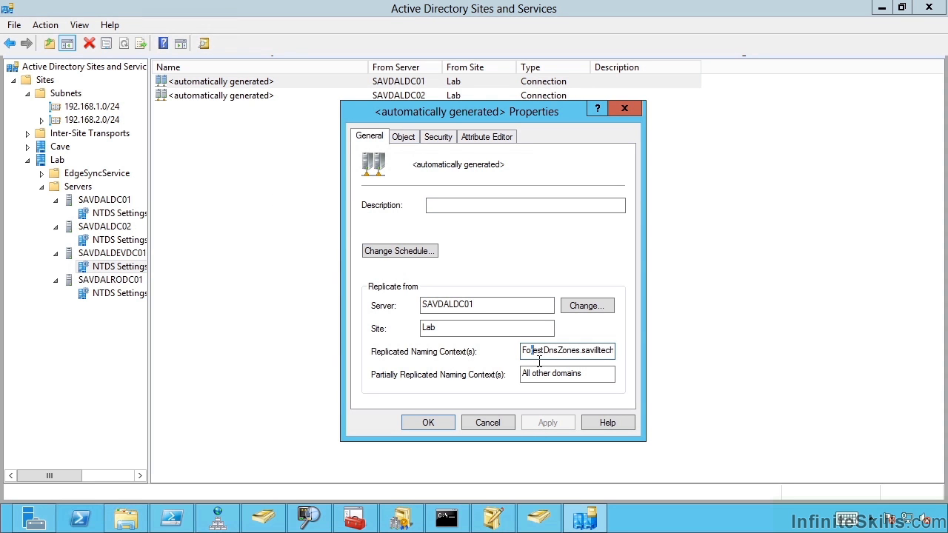
key("Right")
key("Right")
key("Right")
key("Right")
key("Right")
key("Right")
key("Right")
key("Right")
key("Right")
key("Right")
key("Right")
key("Right")
key("Right")
key("Right")
key("Right")
key("Right")
key("Right")
key("Right")
key("Right")
key("Right")
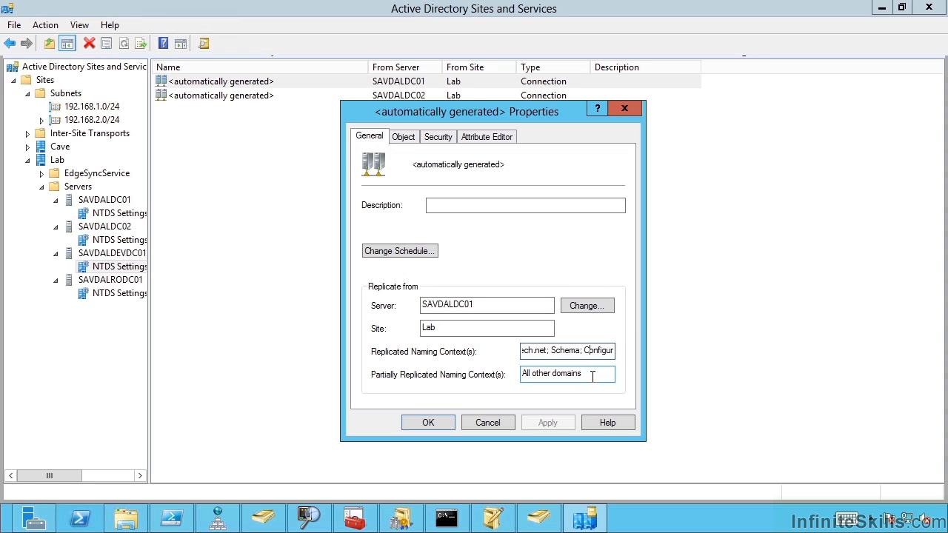
key("Right")
key("Right")
key("Right")
key("Right")
key("Right")
key("Right")
key("Right")
key("Right")
key("Right")
key("Right")
key("Right")
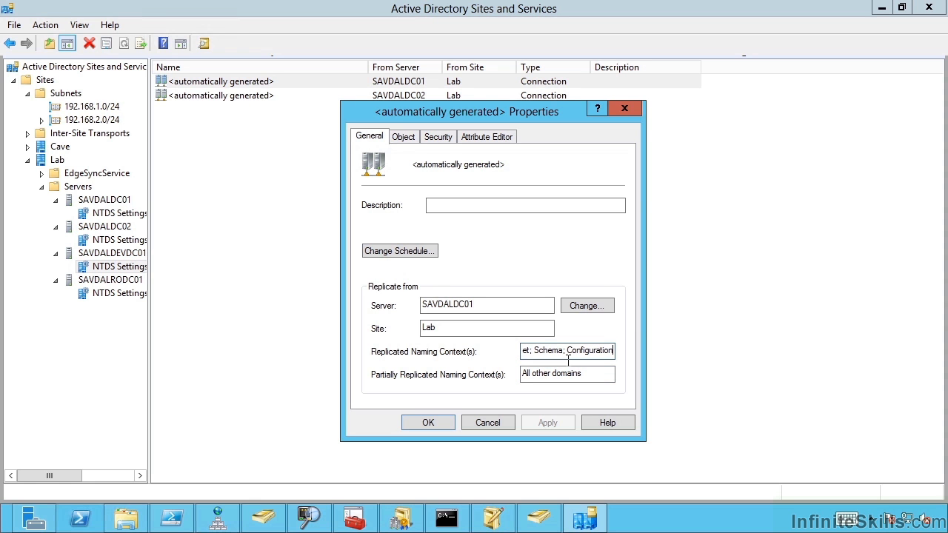
left_click(497, 426)
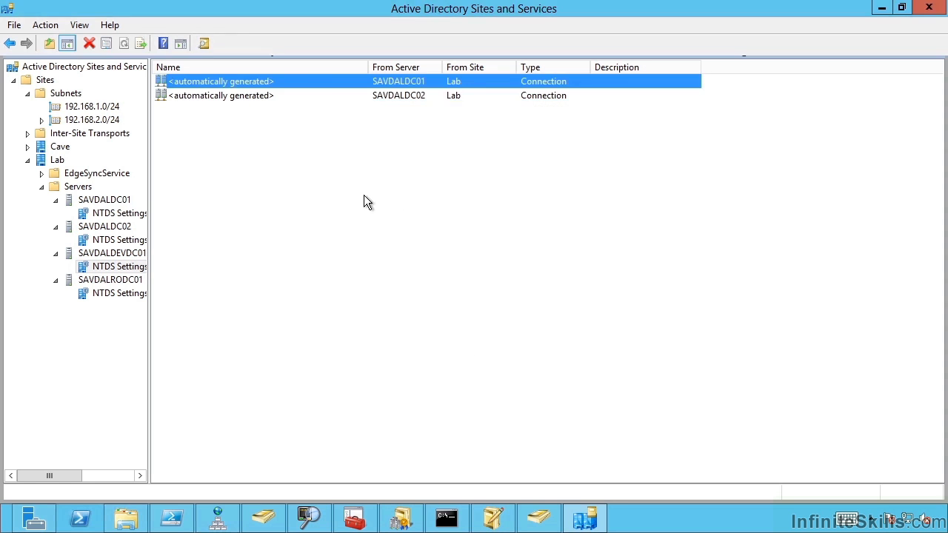
Step: Read the full list of replicated naming contexts in the properties of SAVDALDEVDC01's connection from SAVDALDC02
right_click(271, 97)
left_click(317, 195)
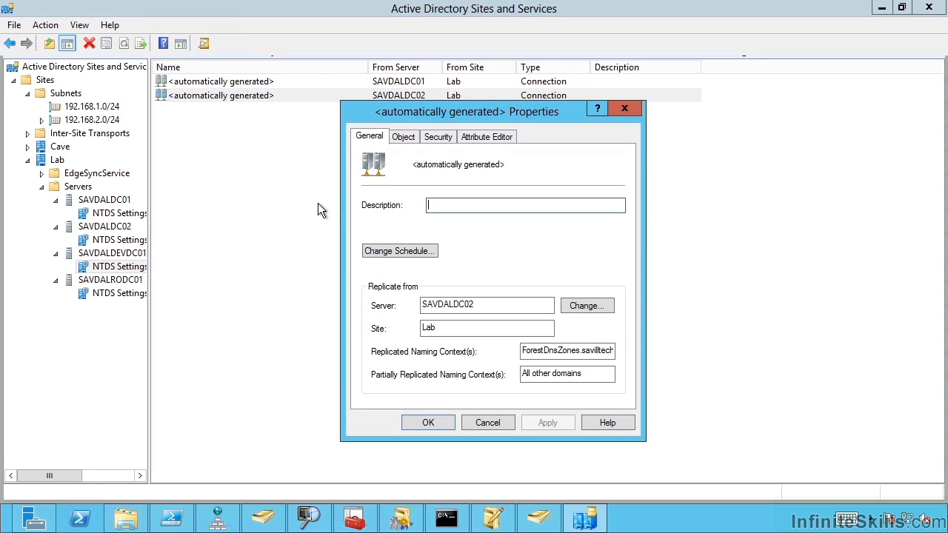
left_click(562, 353)
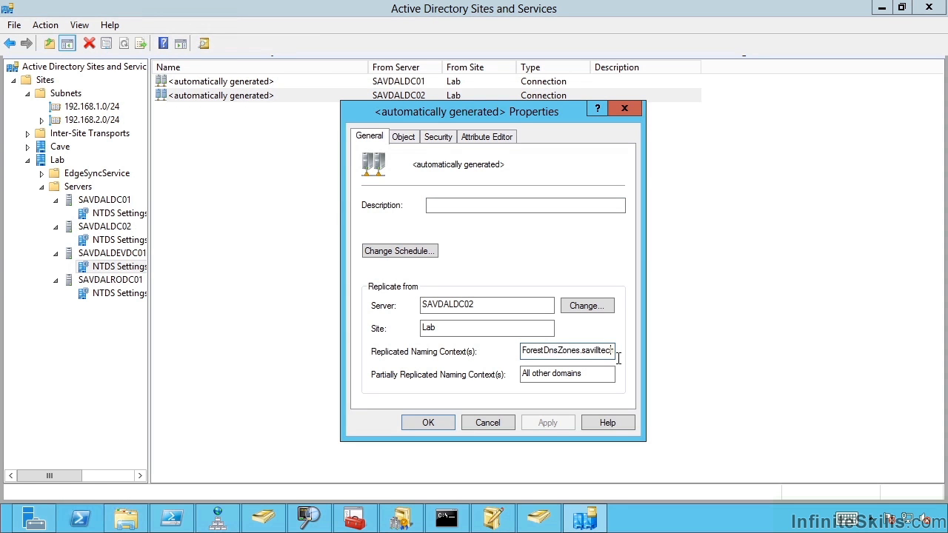
key("Right")
key("Right")
key("Right")
key("Right")
key("Right")
key("Right")
key("Right")
key("Right")
key("Right")
key("Right")
key("Right")
key("Right")
key("Right")
key("Right")
key("Right")
key("Right")
key("Right")
key("Right")
key("Right")
key("Right")
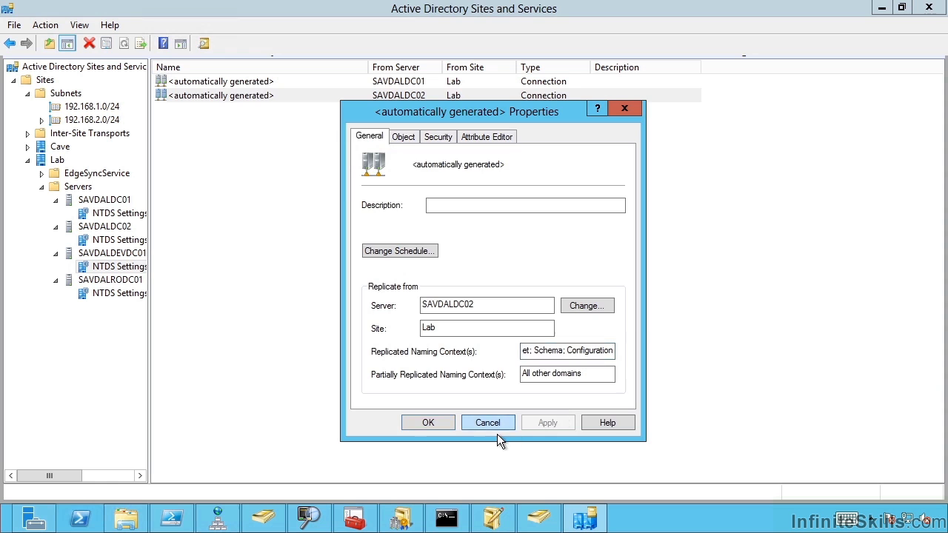
left_click(497, 428)
Step: Read the fully and partially replicated naming contexts in the properties of SAVDALRODC01's RODC Connection (SYSVOL)
left_click(128, 295)
right_click(222, 82)
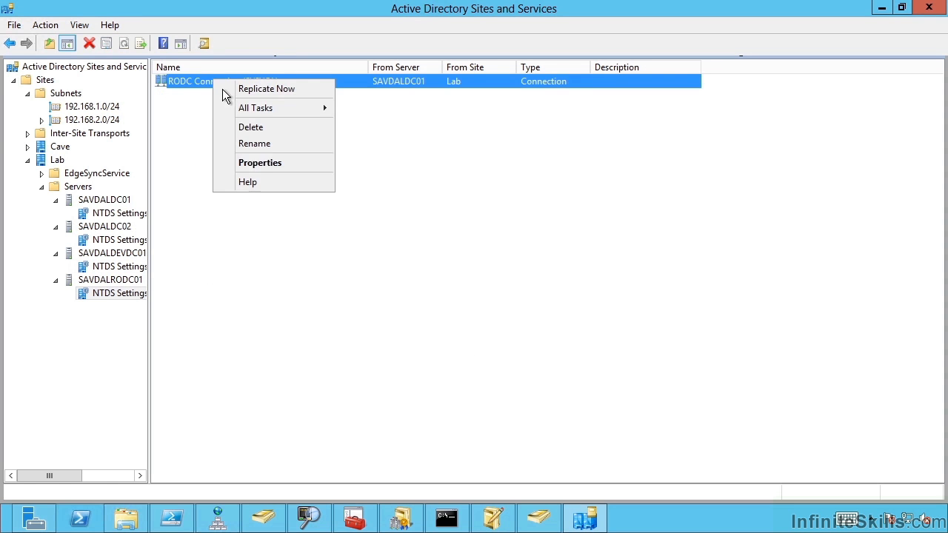
left_click(267, 162)
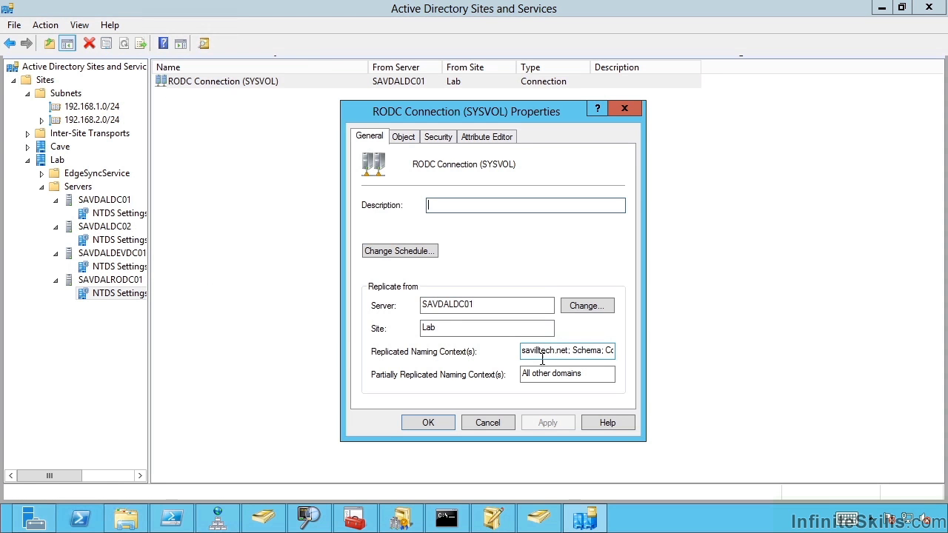
left_click_drag(523, 352, 570, 353)
key("Right")
key("Right")
key("Right")
key("Right")
key("Right")
key("Right")
key("Right")
key("Right")
key("Right")
key("Right")
key("Right")
key("Right")
key("Right")
key("Right")
key("Right")
key("Right")
key("Right")
key("Right")
key("Right")
key("Right")
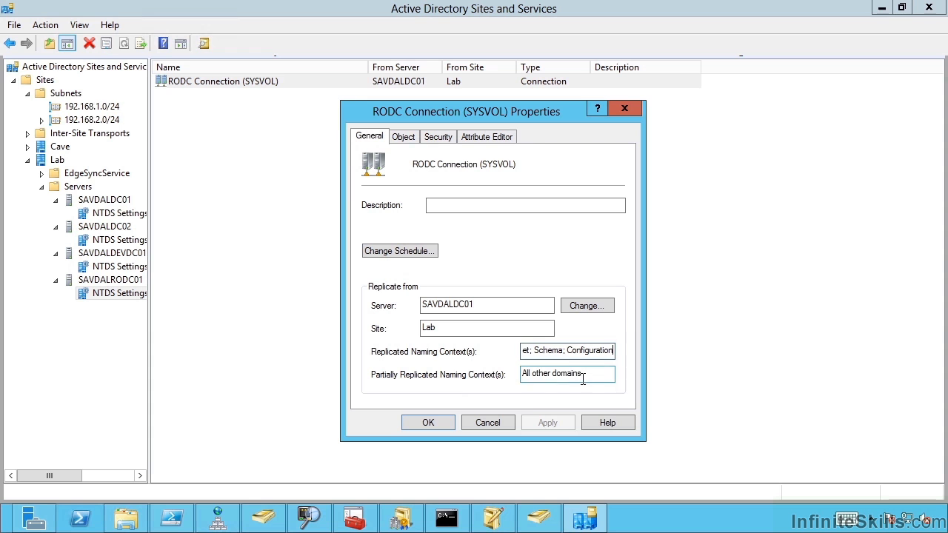
left_click_drag(583, 378, 527, 384)
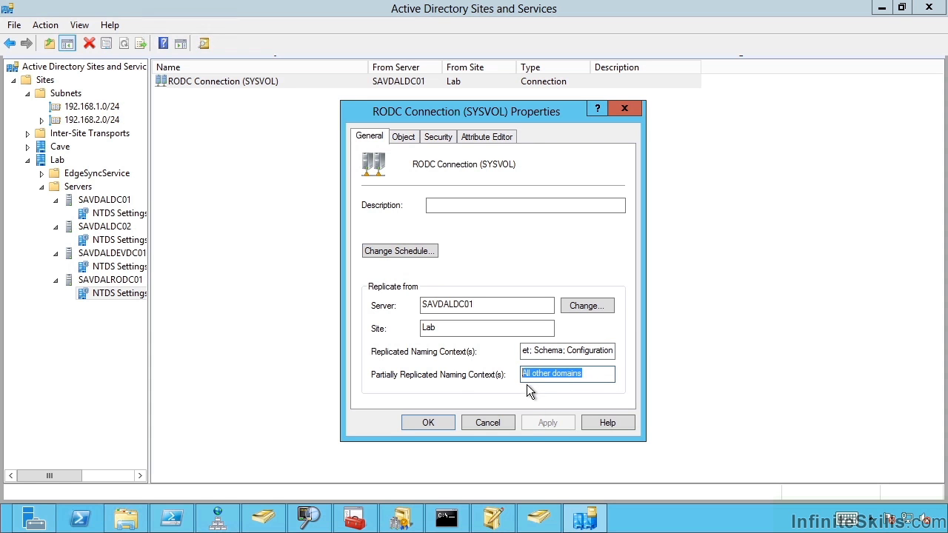
left_click(499, 428)
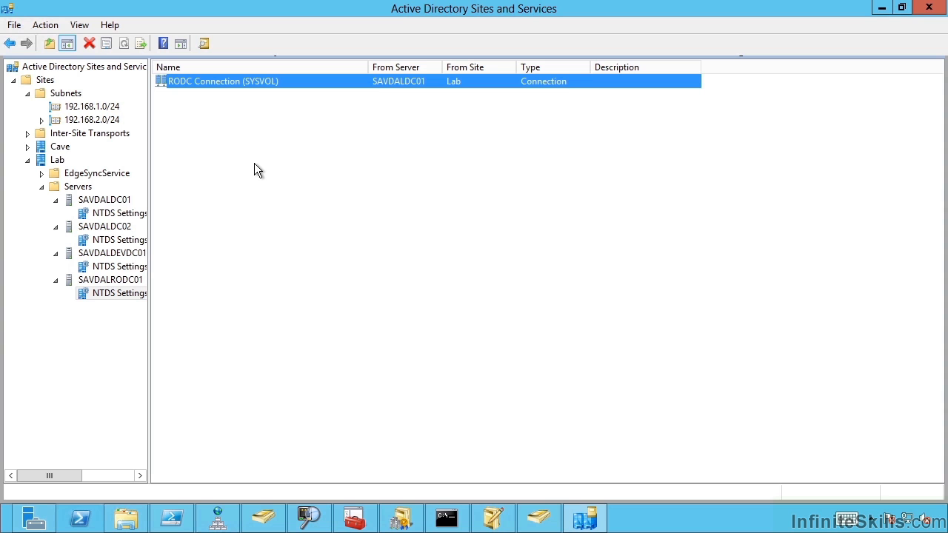
Step: Expand Inter-Site Transports and check the SMTP and IP transports for site links
left_click(27, 133)
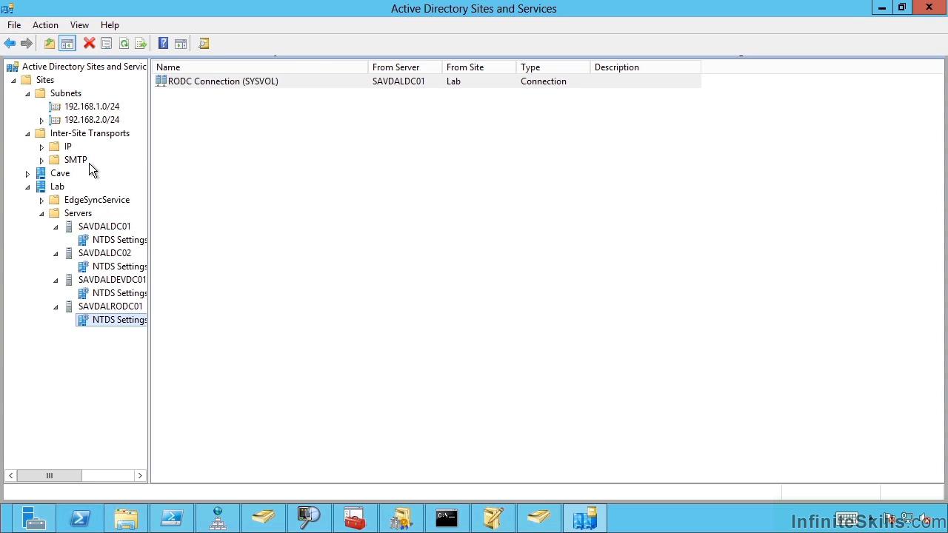
left_click(50, 160)
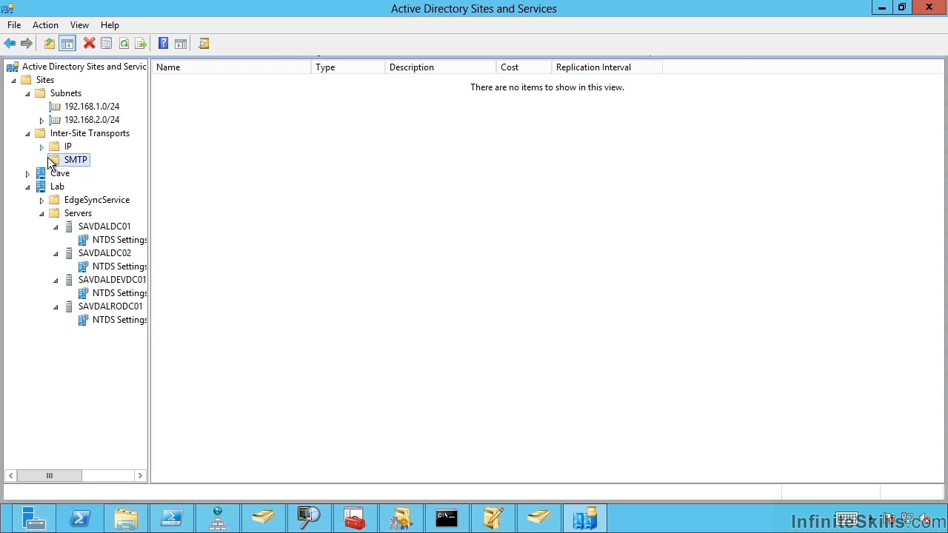
key("Up")
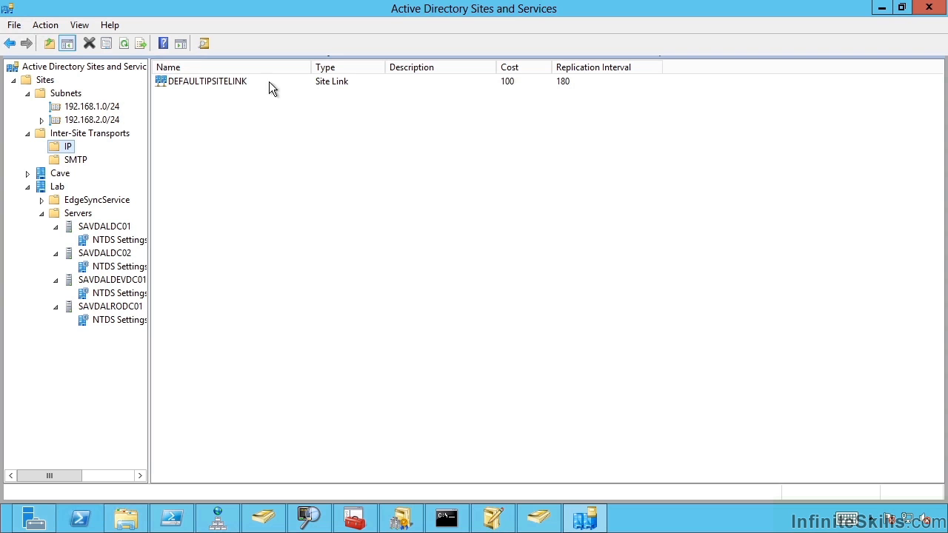
Step: Review the member sites, cost and replication interval in the properties of DEFAULTIPSITELINK
left_click(209, 86)
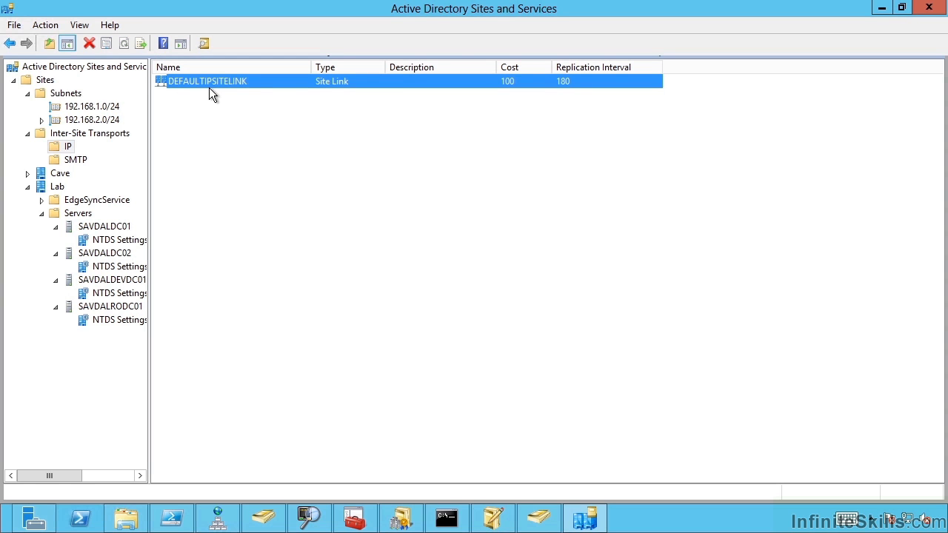
right_click(223, 96)
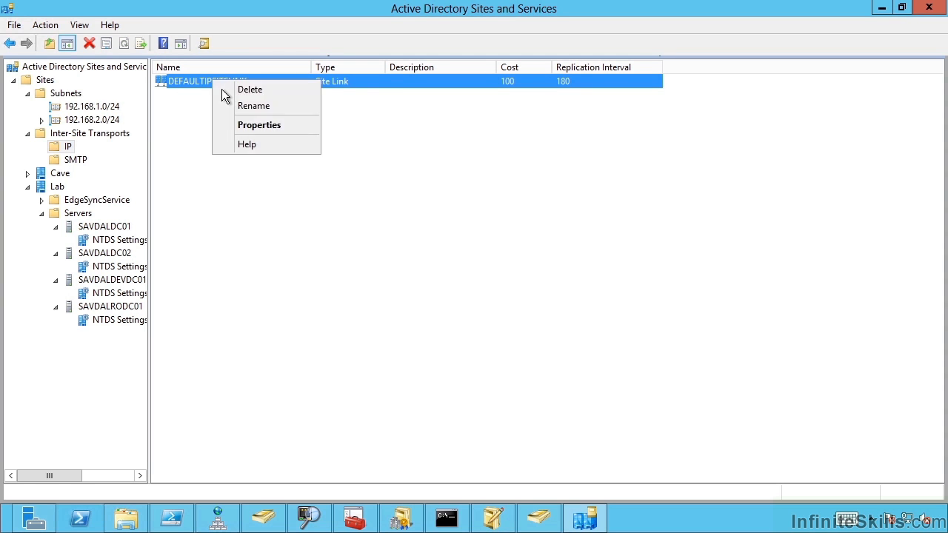
left_click(258, 134)
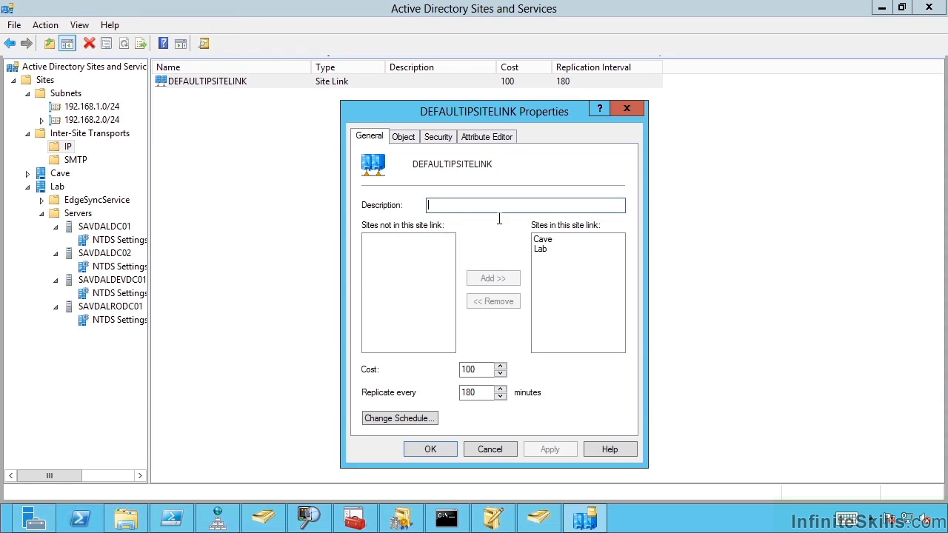
left_click(551, 240)
left_click(559, 251)
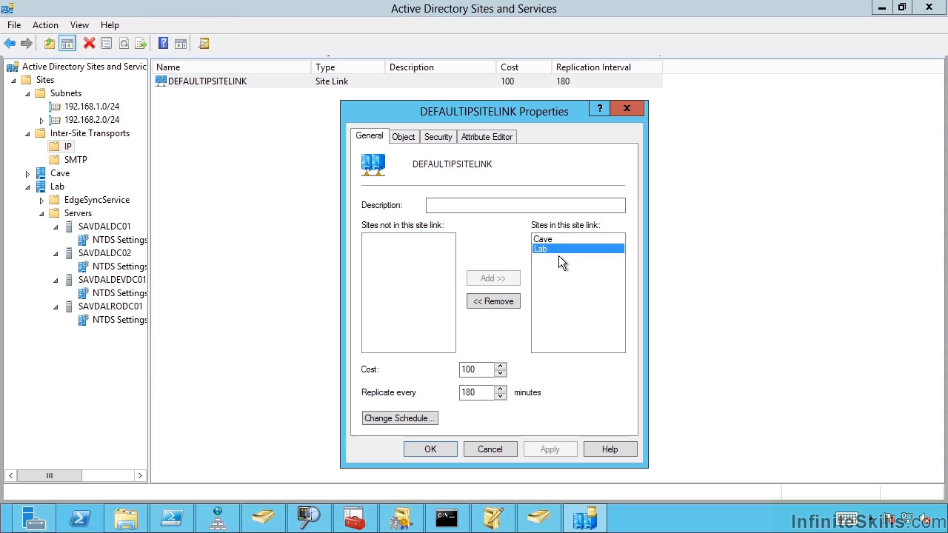
double_click(482, 371)
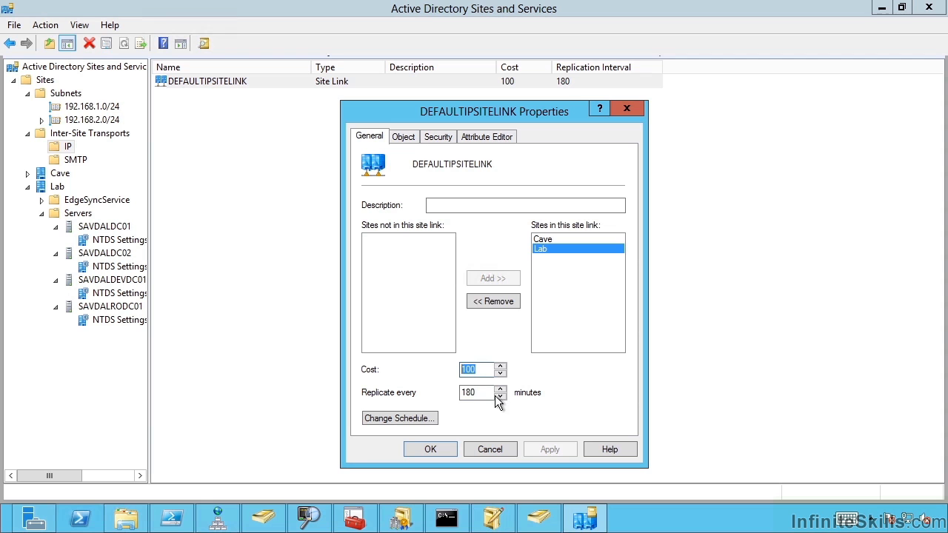
key("Tab")
Step: Try marking all of Sunday as Replication Not Available in the DEFAULTIPSITELINK schedule, then discard the change and close the properties
left_click(421, 419)
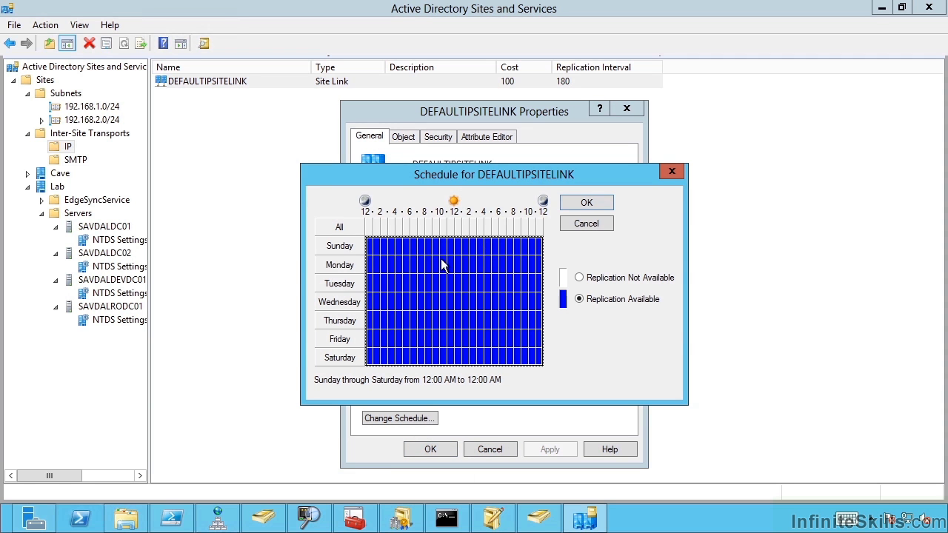
left_click_drag(370, 242, 574, 270)
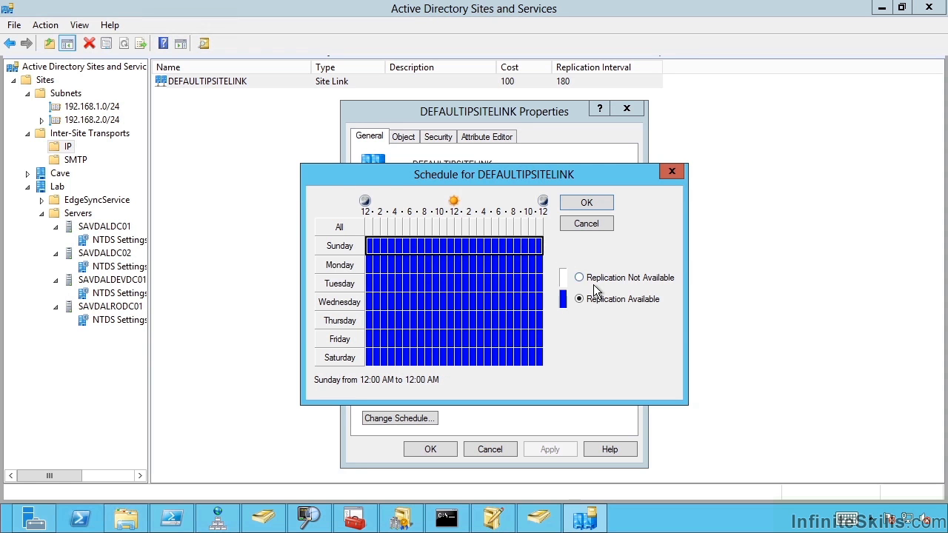
left_click(593, 280)
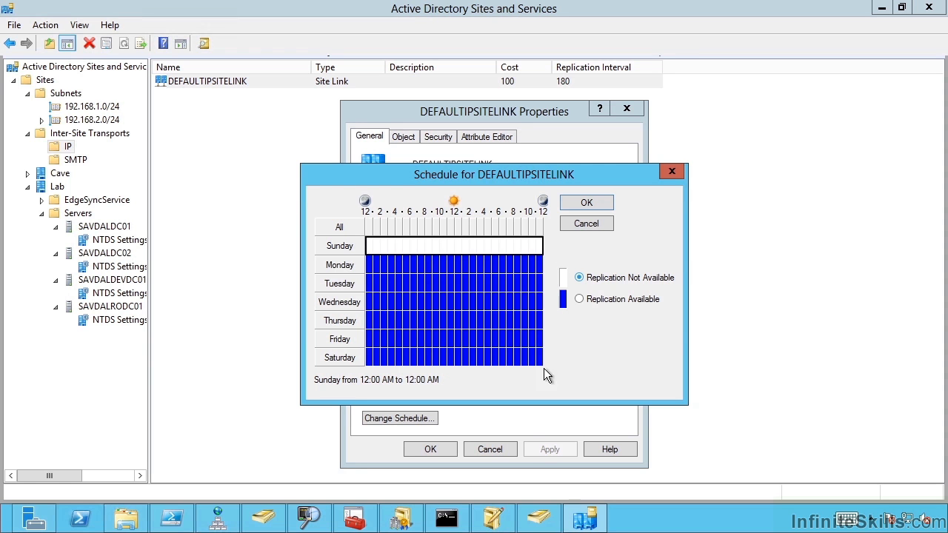
left_click(592, 229)
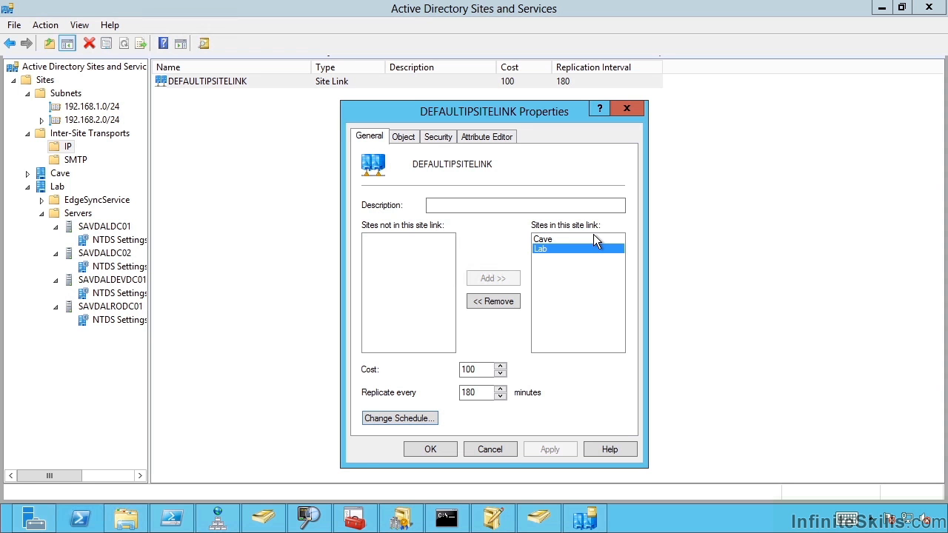
left_click(500, 451)
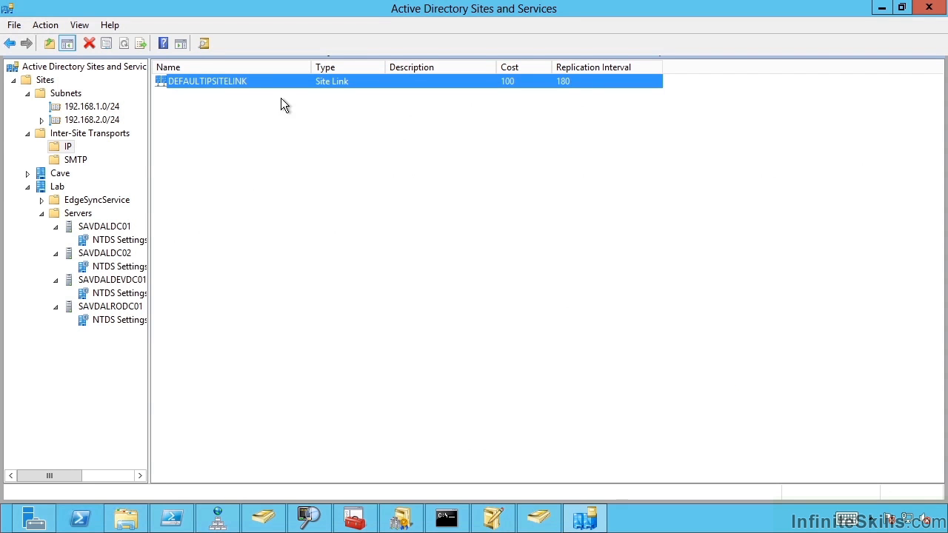
Step: Recheck the cost and replication interval in the DEFAULTIPSITELINK properties, then return to the IP transport without changes
right_click(246, 89)
left_click(284, 127)
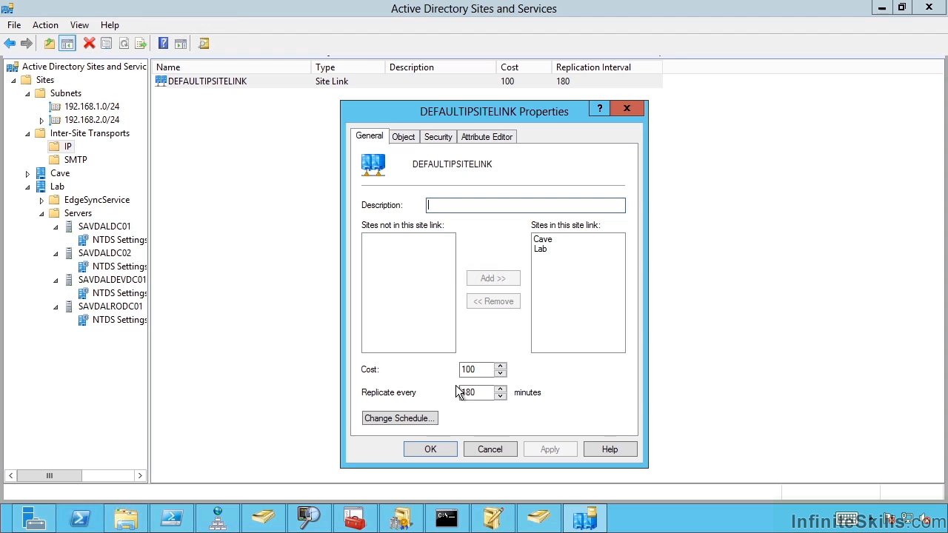
left_click(509, 453)
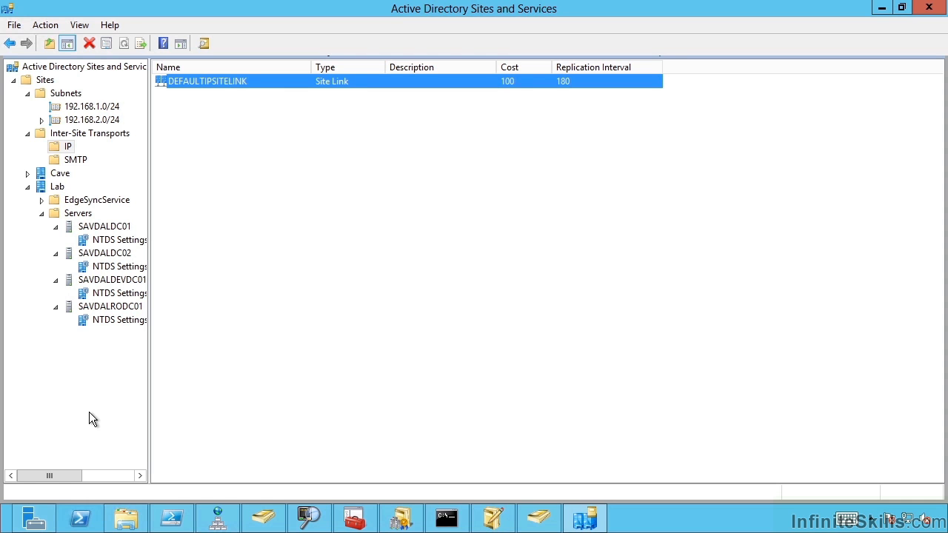
left_click(70, 147)
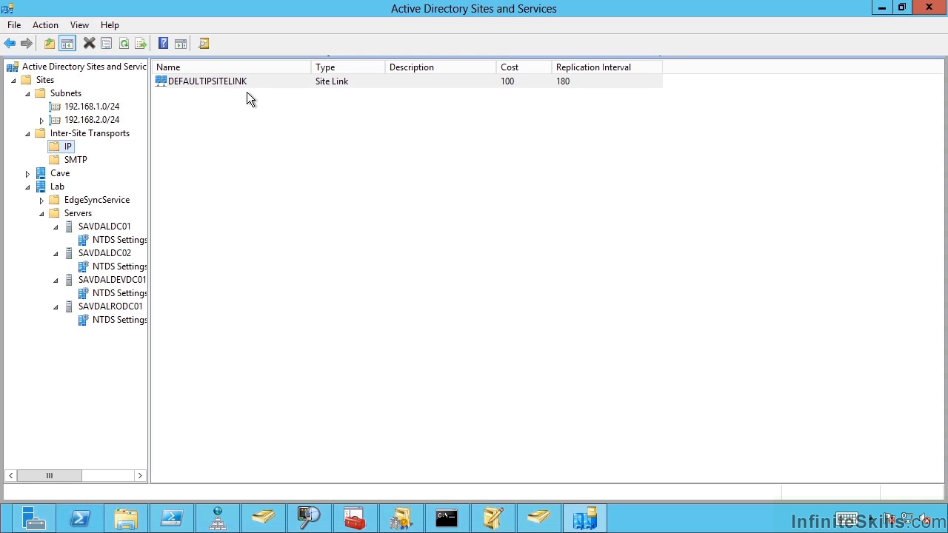